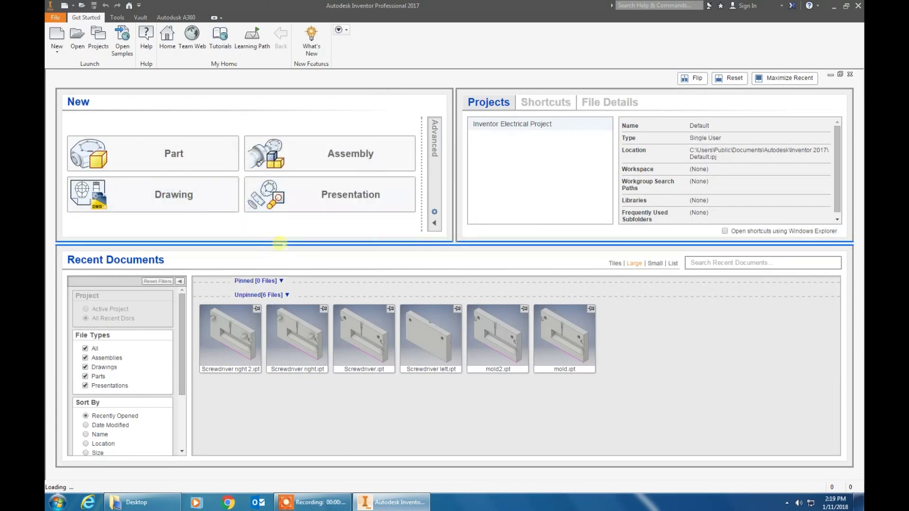
Create a new part file from the Standard.ipt template.
click(213, 193)
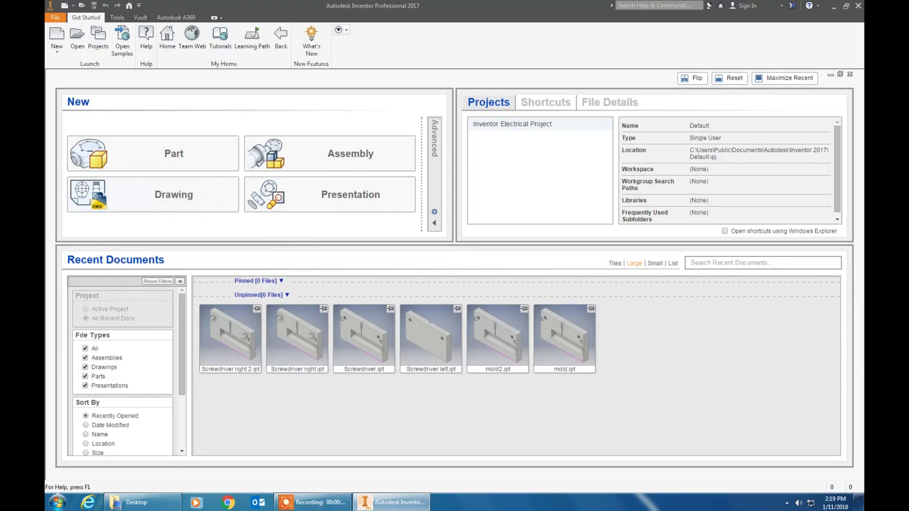
click(58, 34)
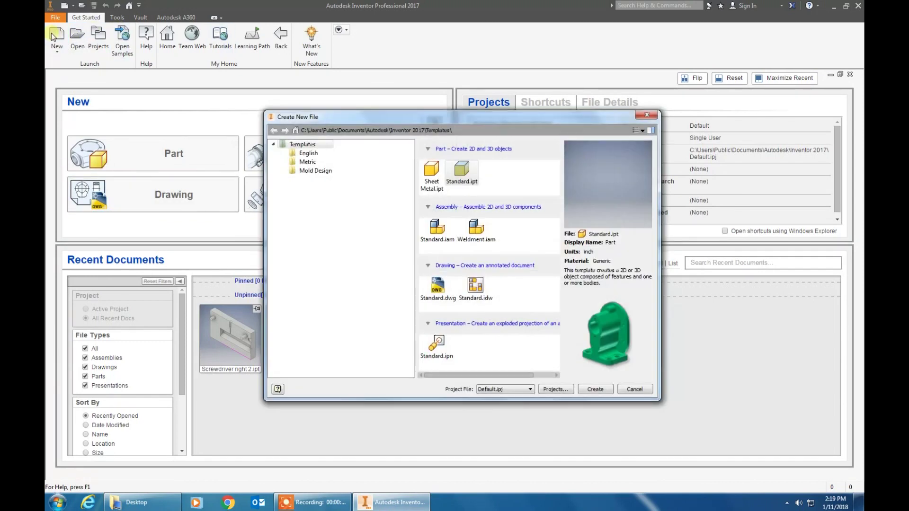
double_click(463, 172)
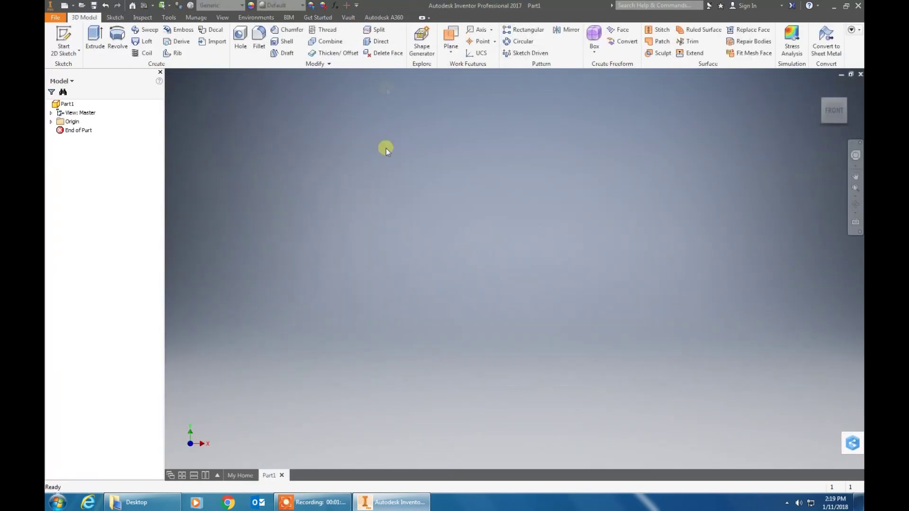
Start a 2D sketch on the XY plane and draw a rectangle about 1.11 in wide around the origin.
click(63, 37)
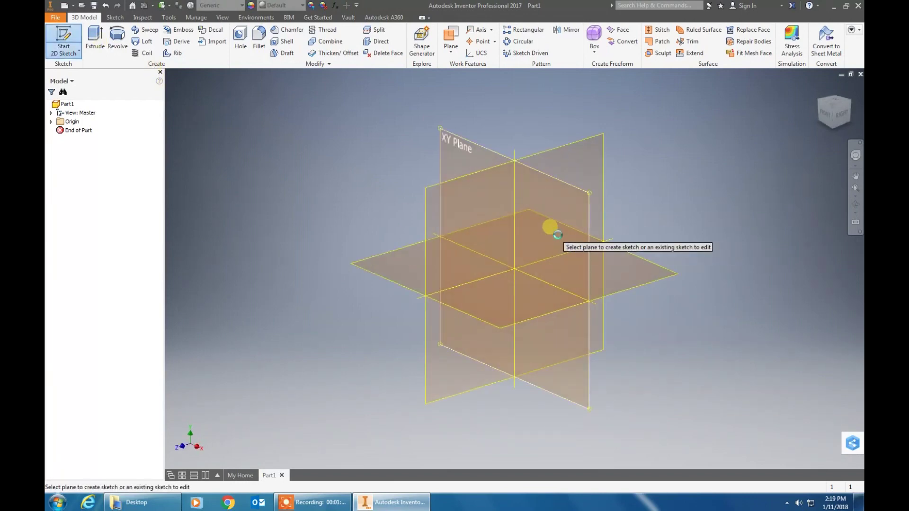
click(551, 231)
click(163, 38)
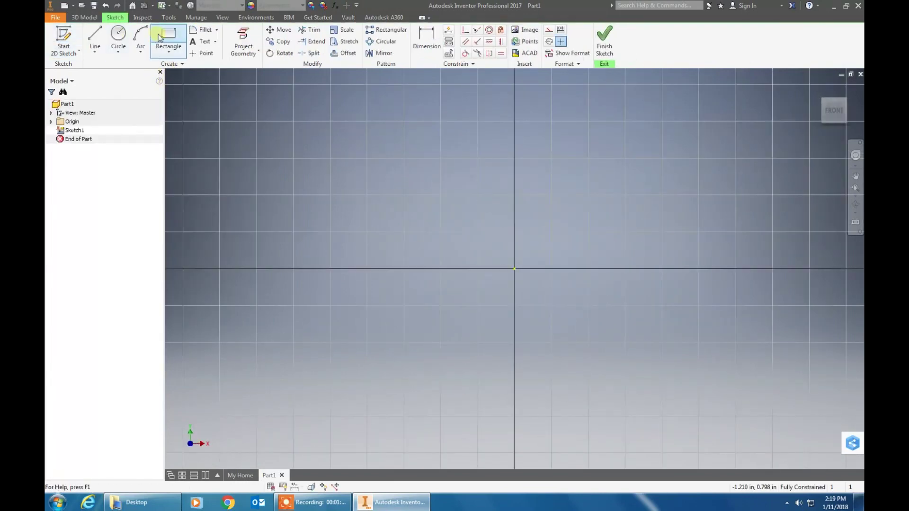
click(367, 159)
click(695, 350)
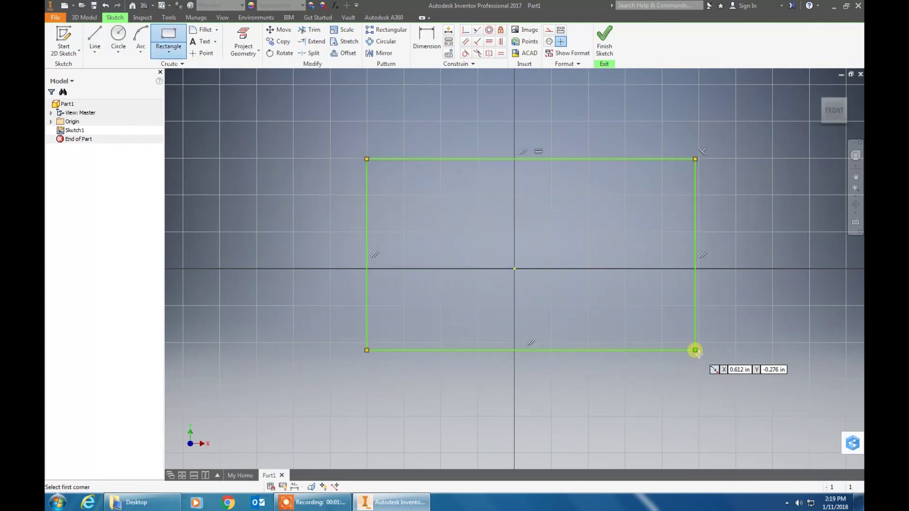
Dimension the rectangle's top edge and set its width to 2 in.
click(419, 34)
click(521, 158)
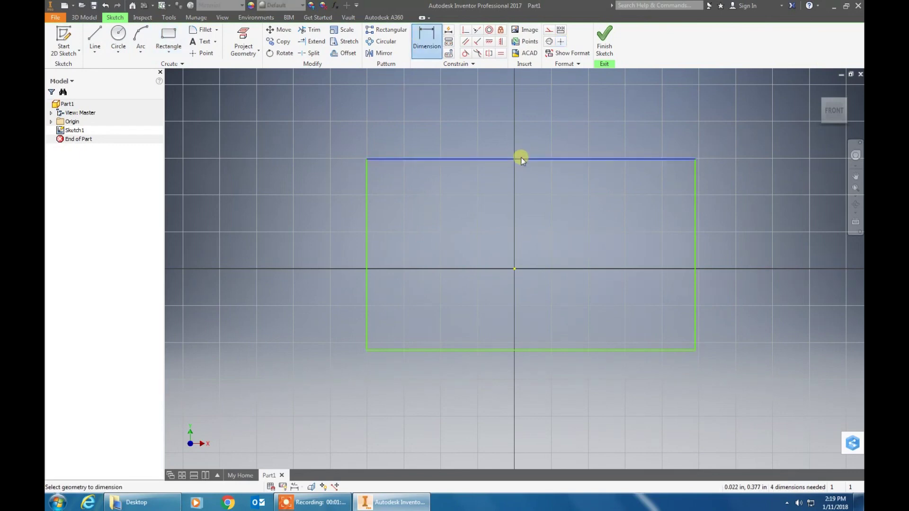
click(517, 122)
key(BackSpace)
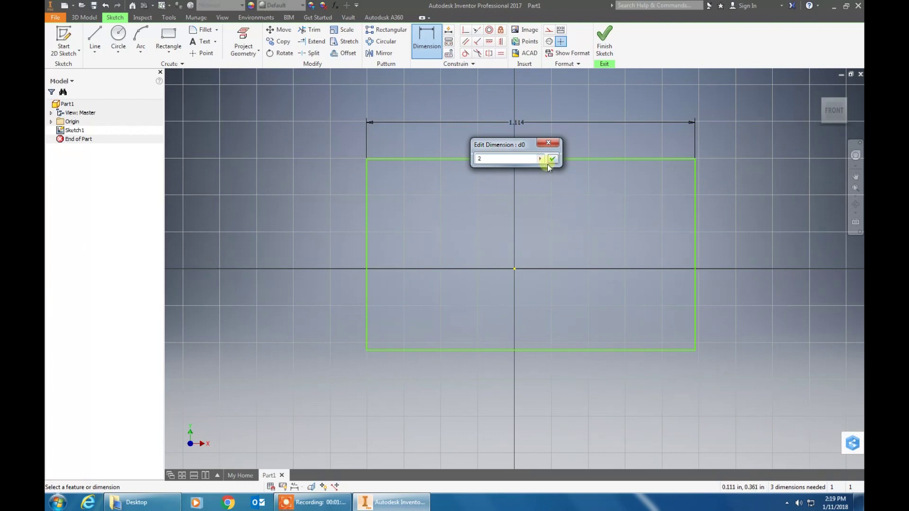
click(553, 159)
Dimension the rectangle's left edge and set its height to 1.25 in.
scroll(384, 150, down, 2)
scroll(384, 150, down, 2)
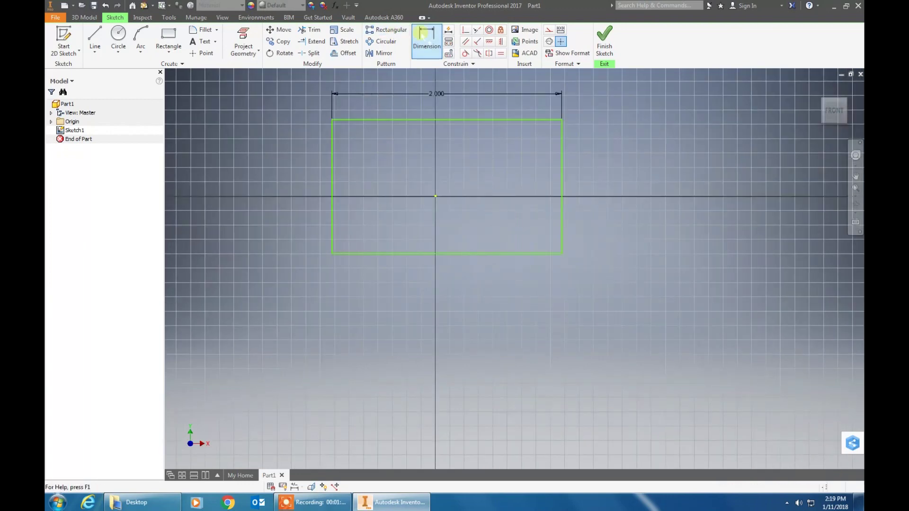
click(333, 170)
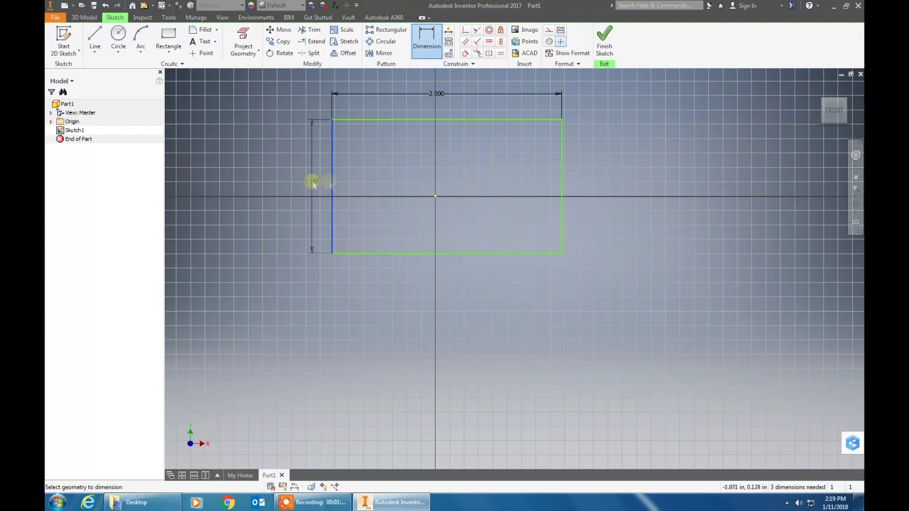
click(311, 181)
key(BackSpace)
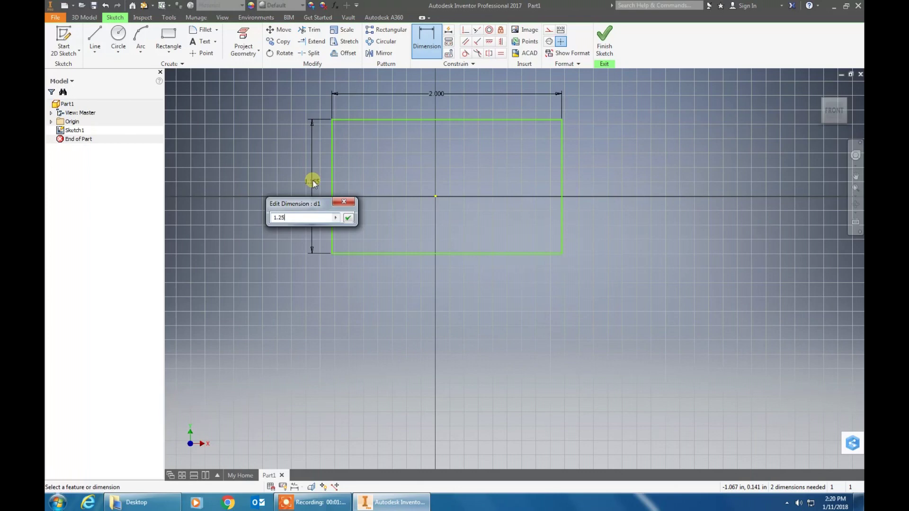
click(348, 219)
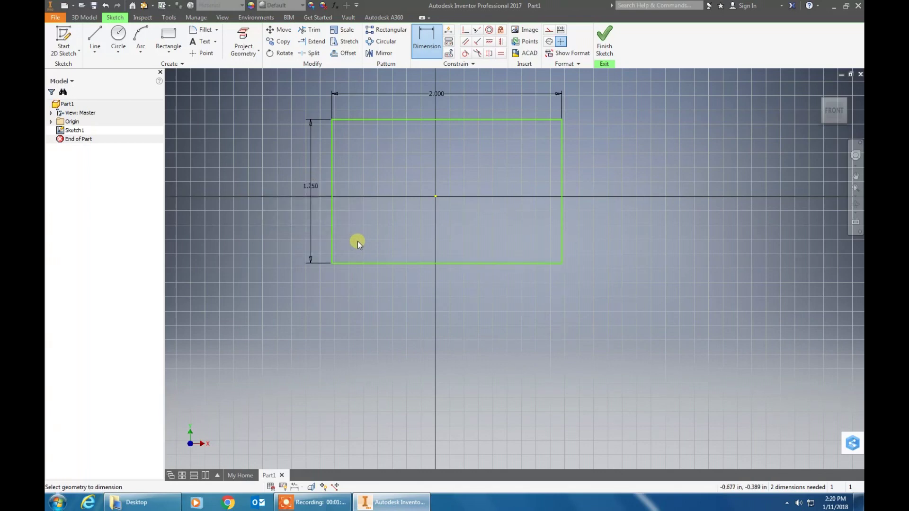
Round all four corners of the rectangle with 0.5 in sketch fillets.
click(206, 31)
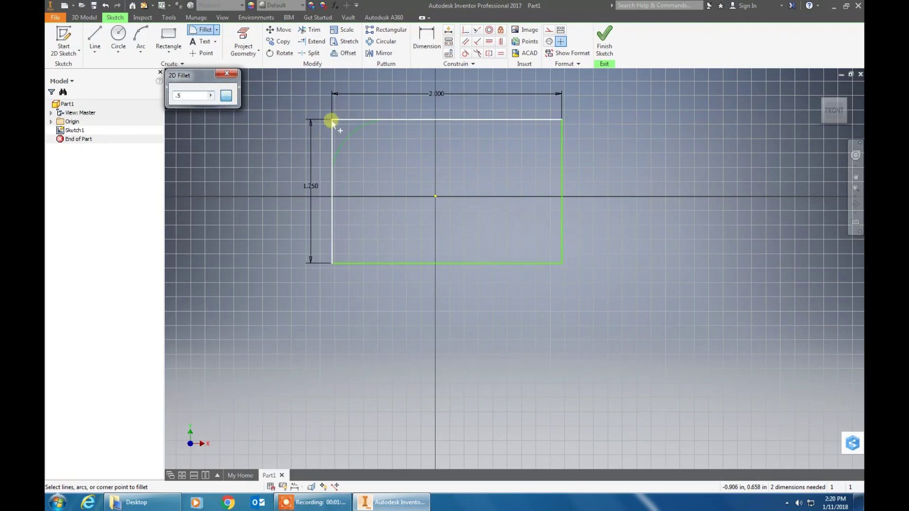
click(332, 122)
click(331, 263)
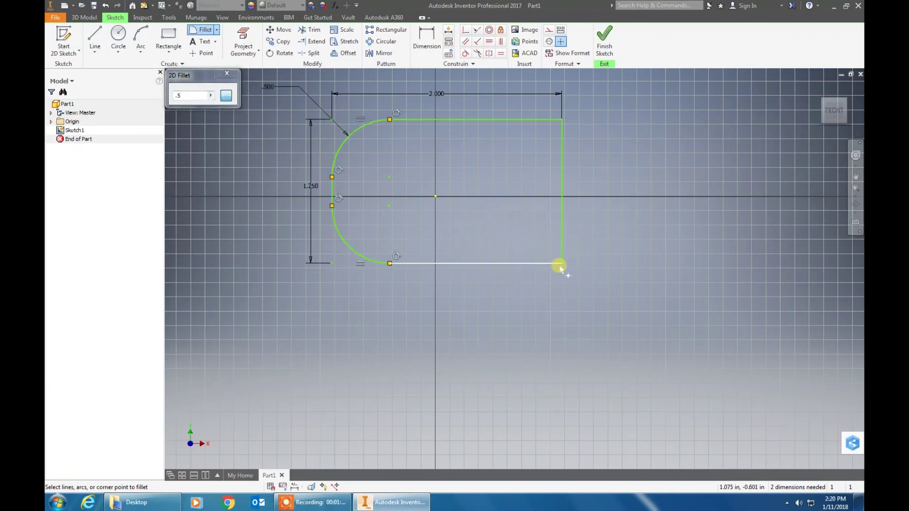
click(560, 267)
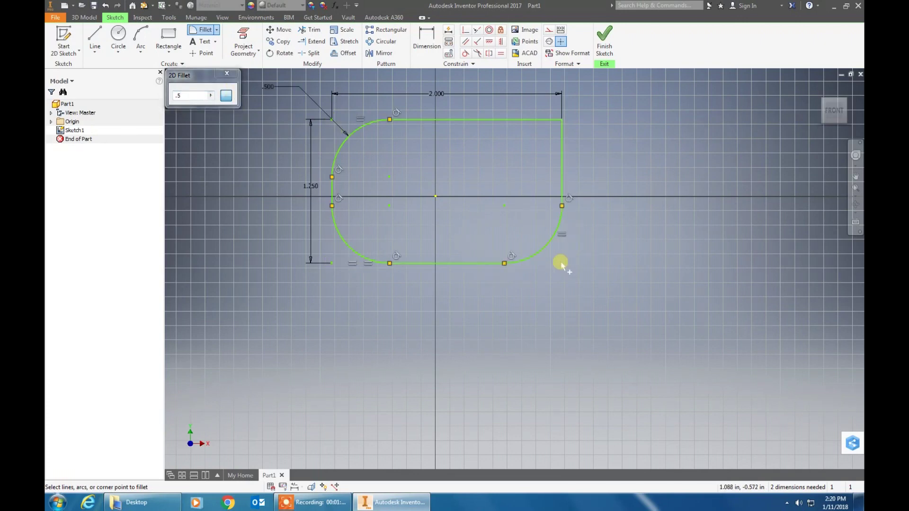
click(560, 122)
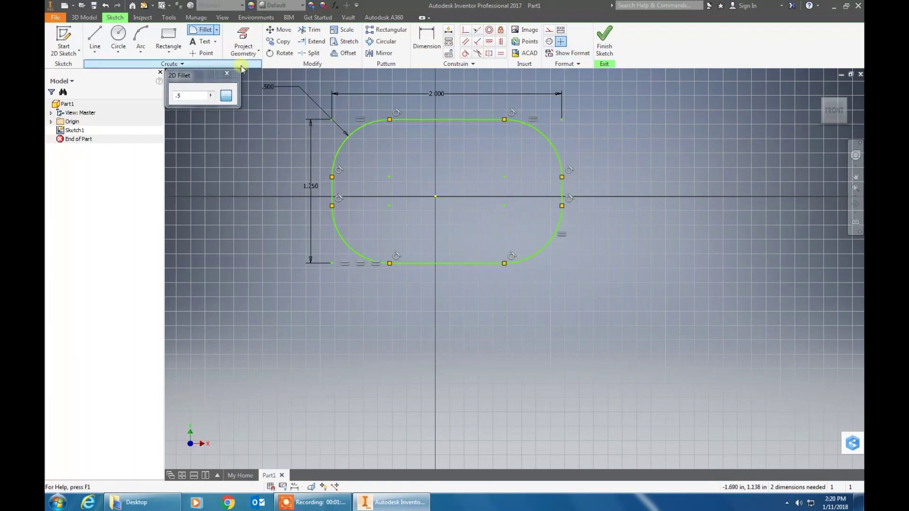
Draw a circle about 0.075 in across just inside the middle of the outline's left edge.
click(125, 46)
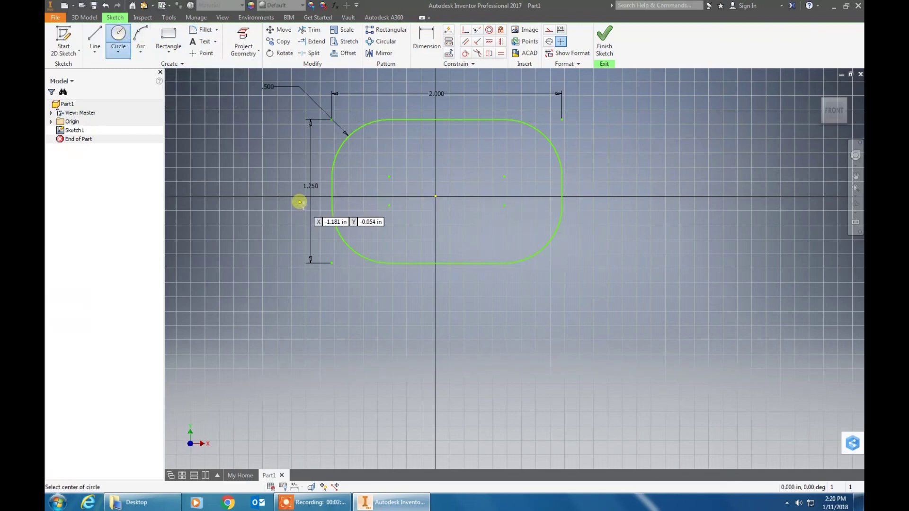
scroll(344, 191, up, 5)
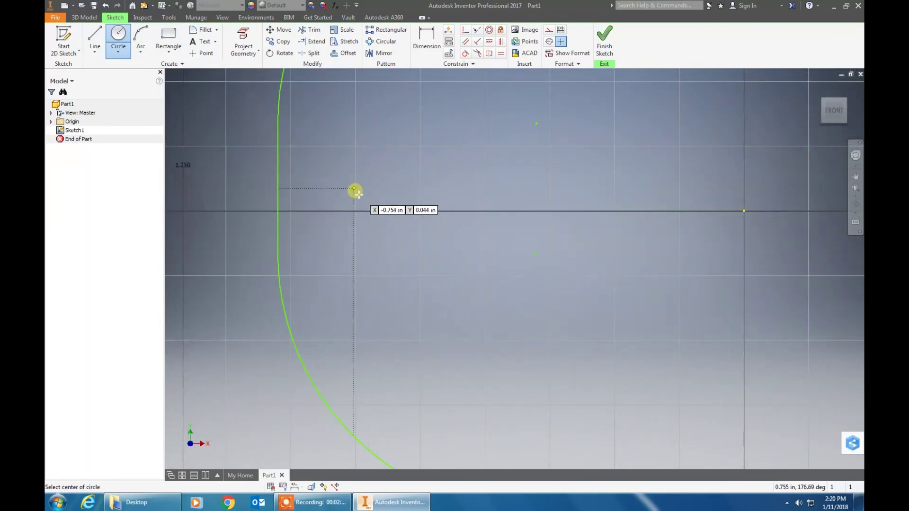
click(354, 190)
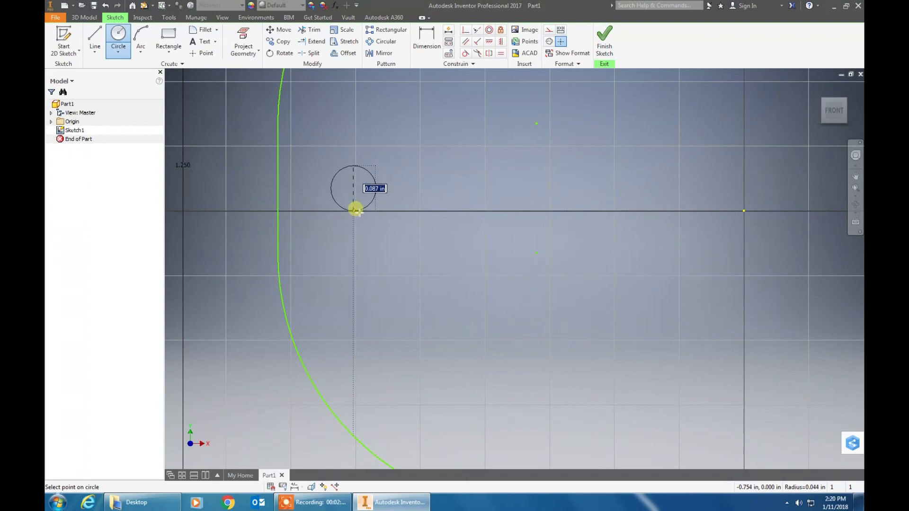
click(356, 209)
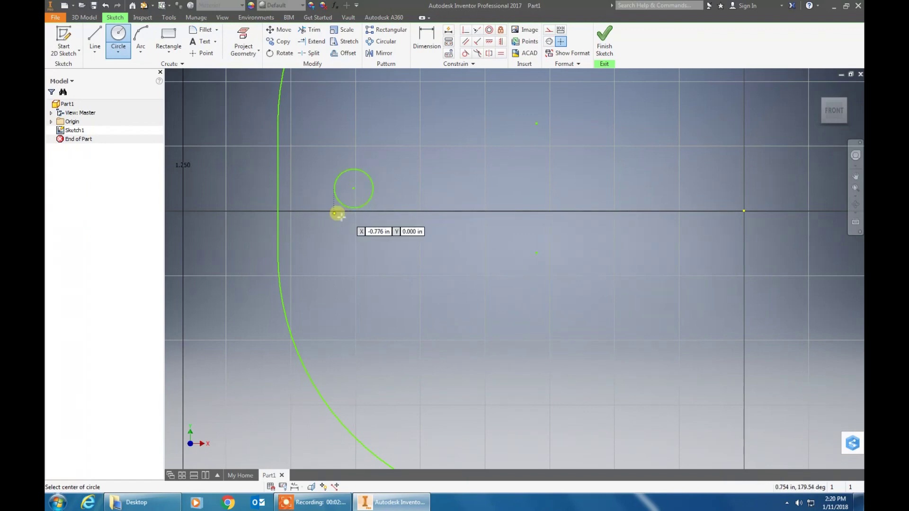
Dimension the small circle and set its diameter to 0.125 in.
click(425, 55)
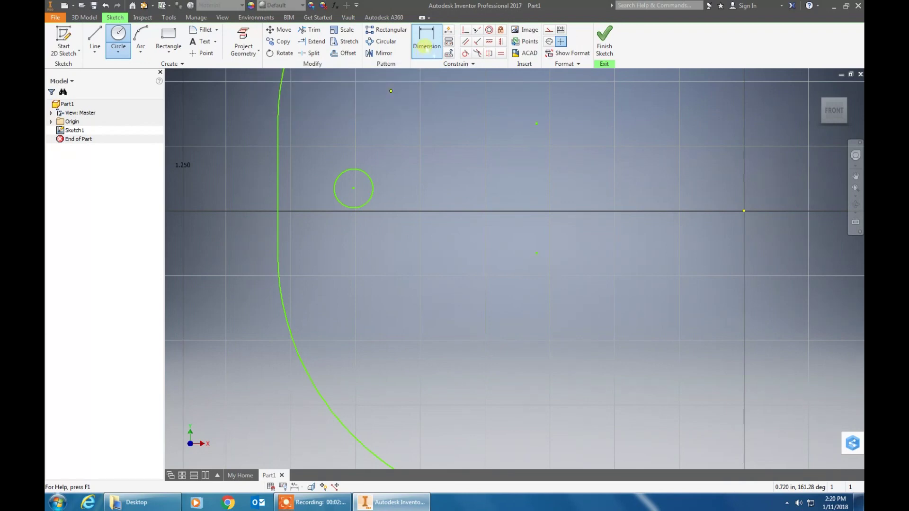
click(366, 179)
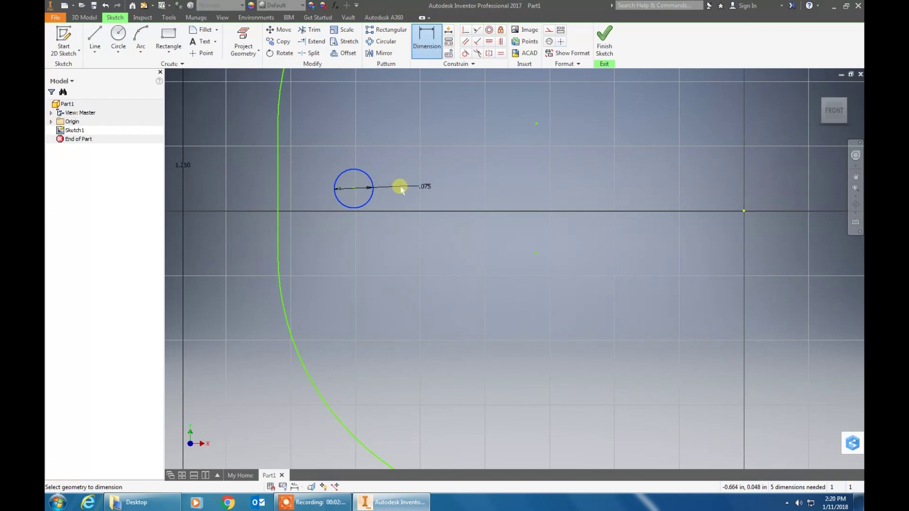
click(401, 189)
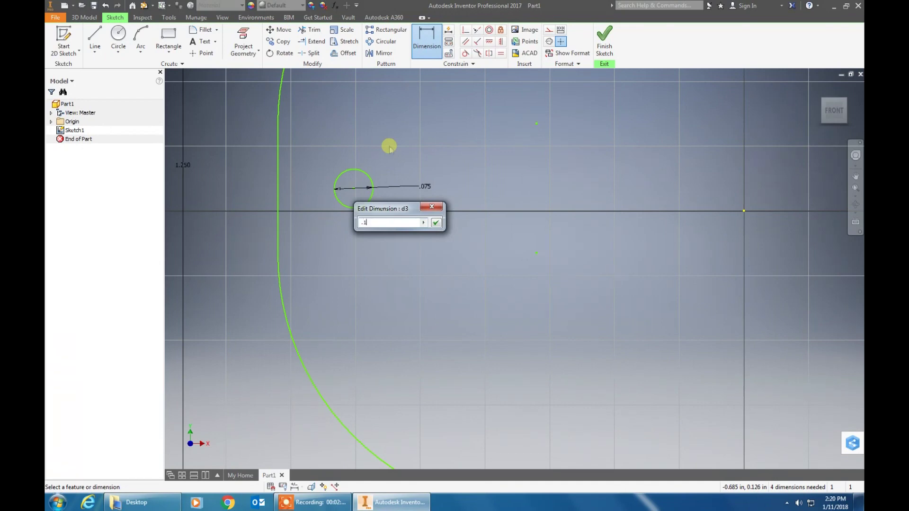
text(.125)
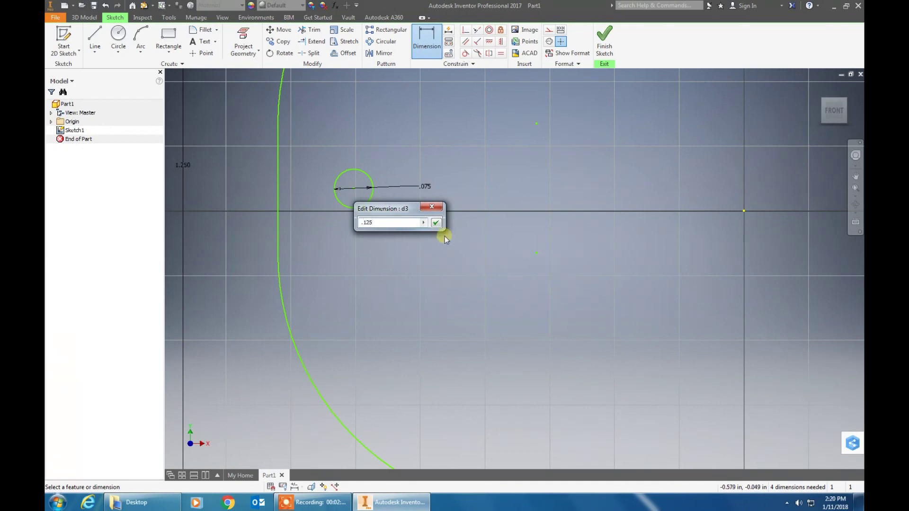
click(433, 221)
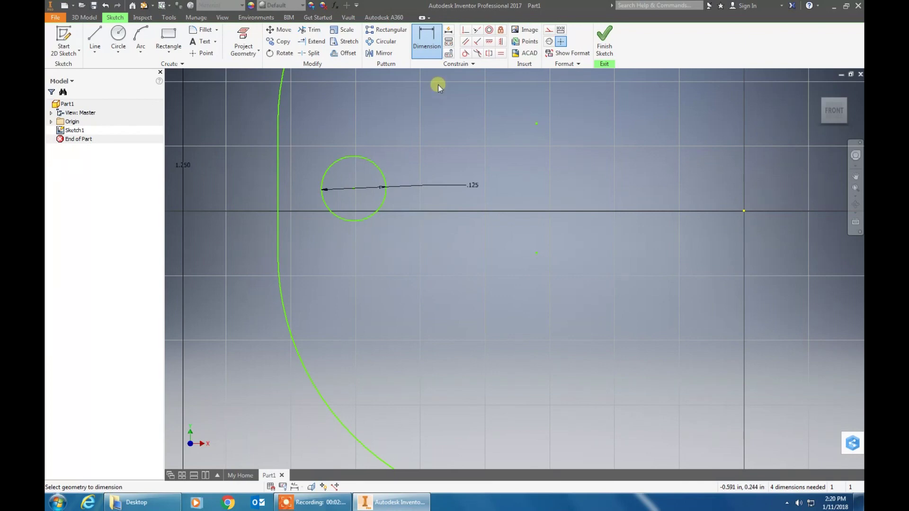
click(426, 42)
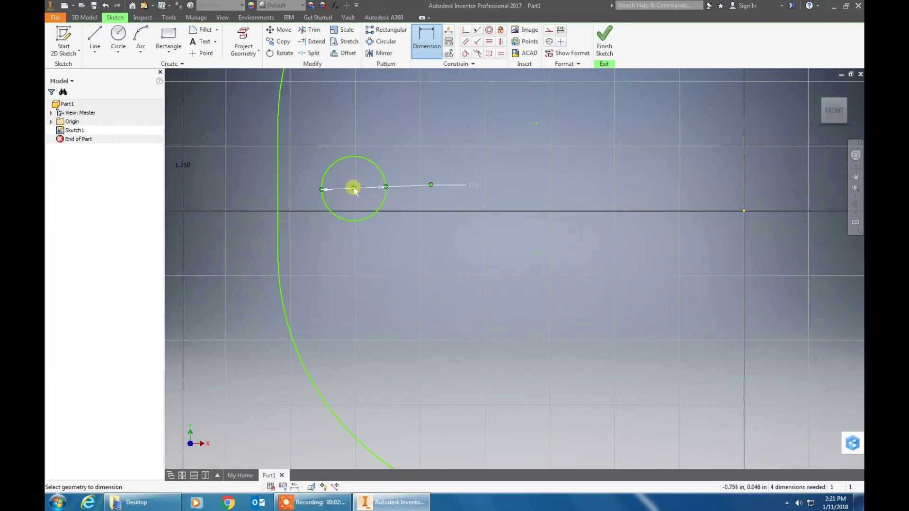
click(353, 190)
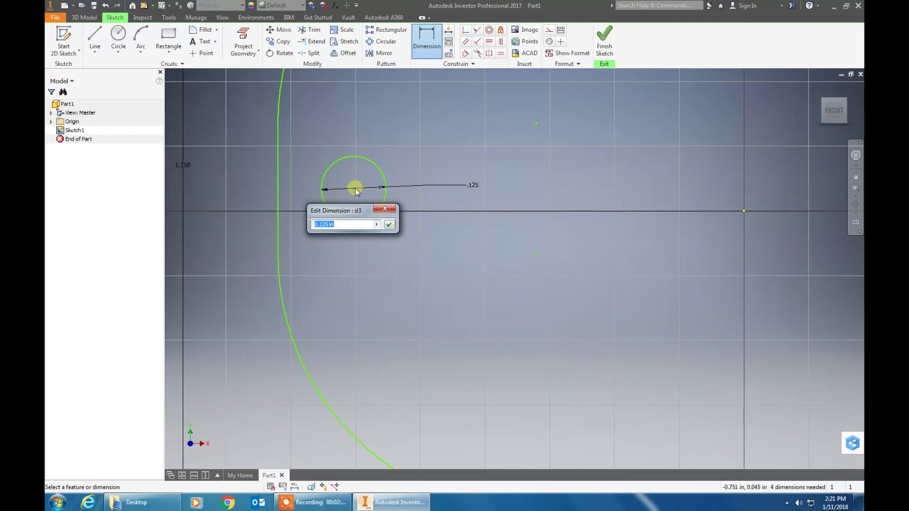
click(385, 208)
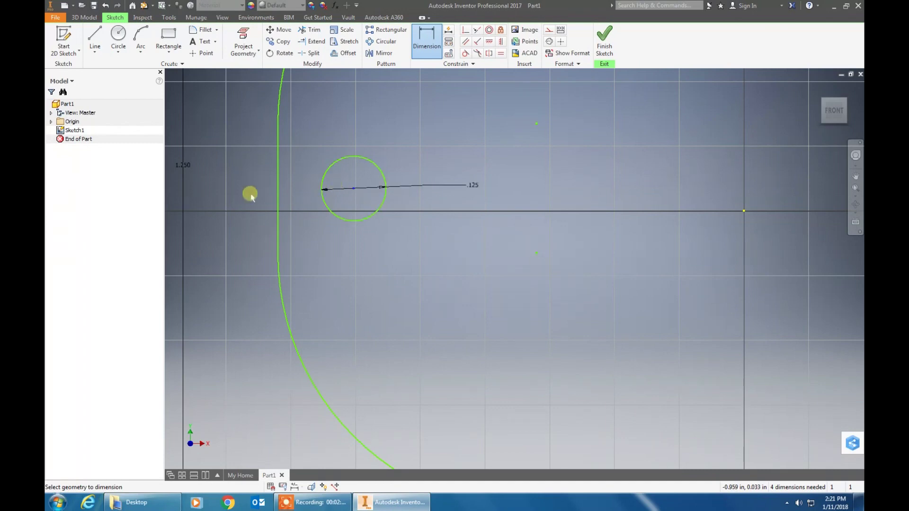
Dimension the distance from the outline's left edge to the circle's centre and set it to 0.13 in.
click(278, 188)
click(355, 188)
click(355, 190)
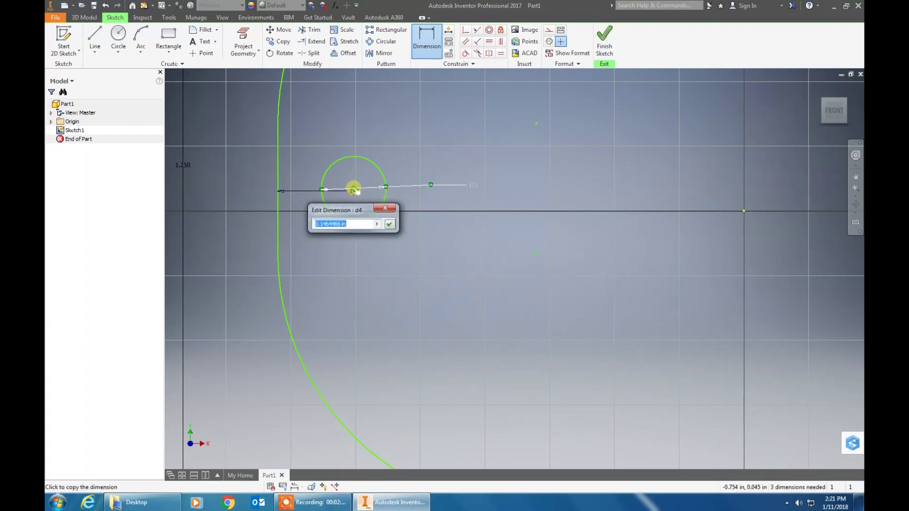
key(BackSpace)
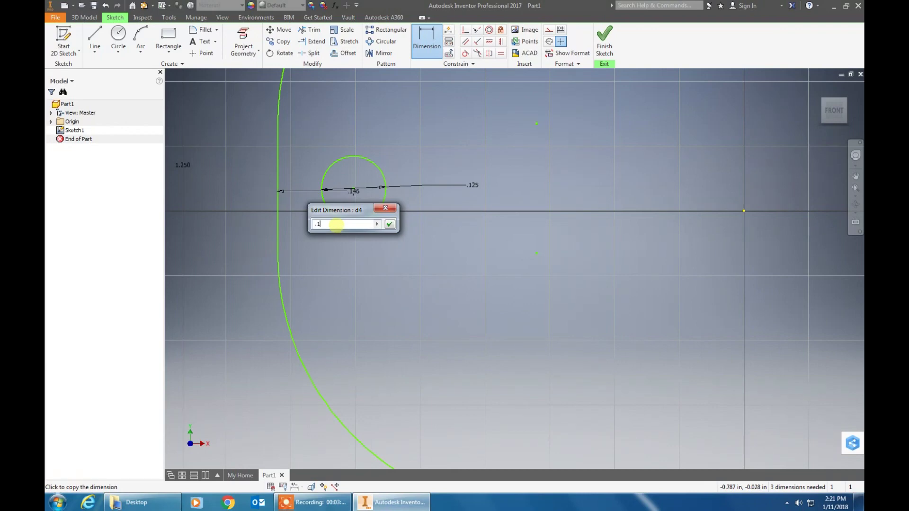
click(390, 225)
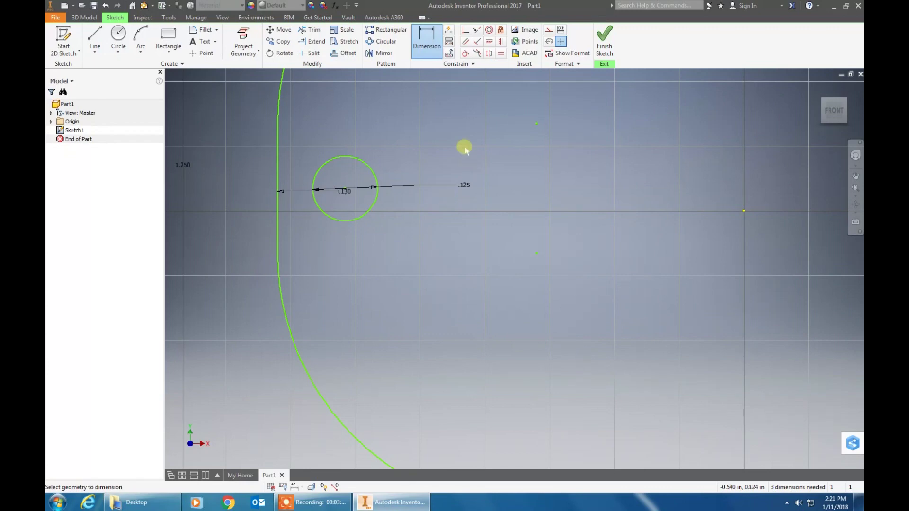
Finish the sketch and extrude the rounded outline, excluding the small circle, symmetrically by 0.05 in.
click(605, 41)
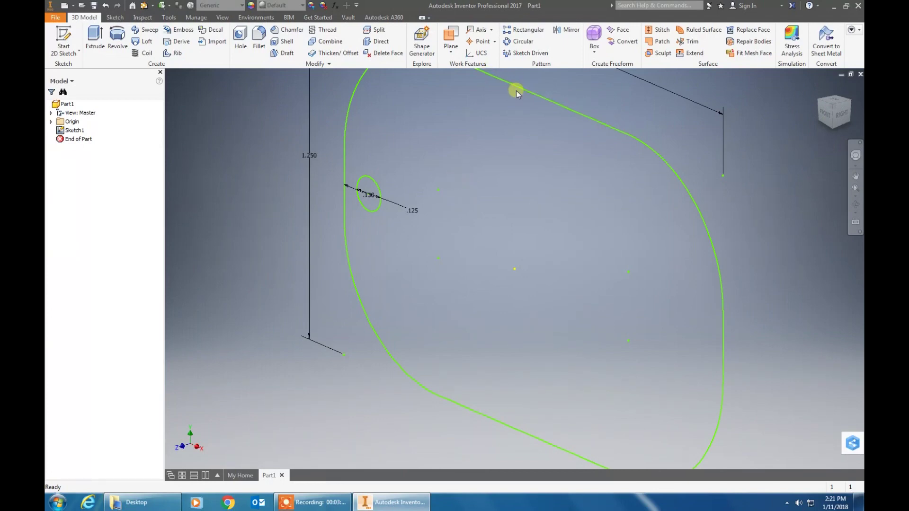
click(97, 42)
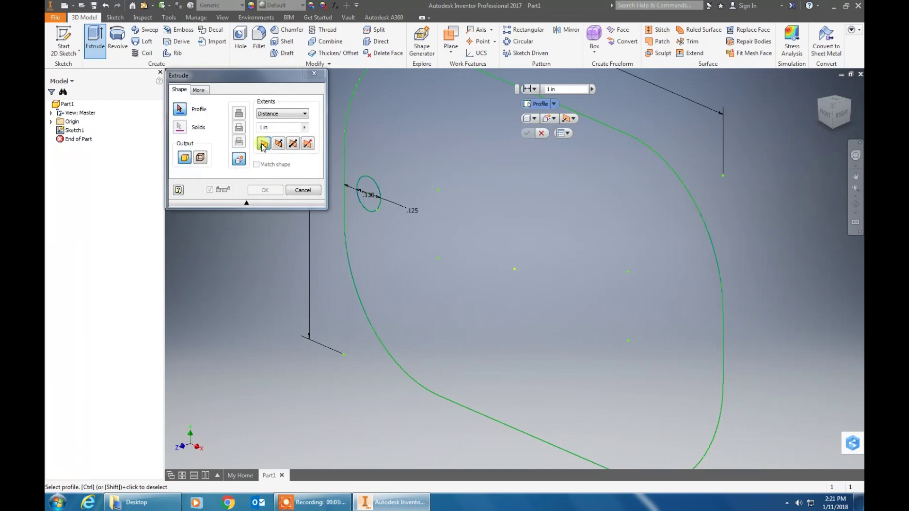
click(294, 144)
text(0.05)
click(436, 160)
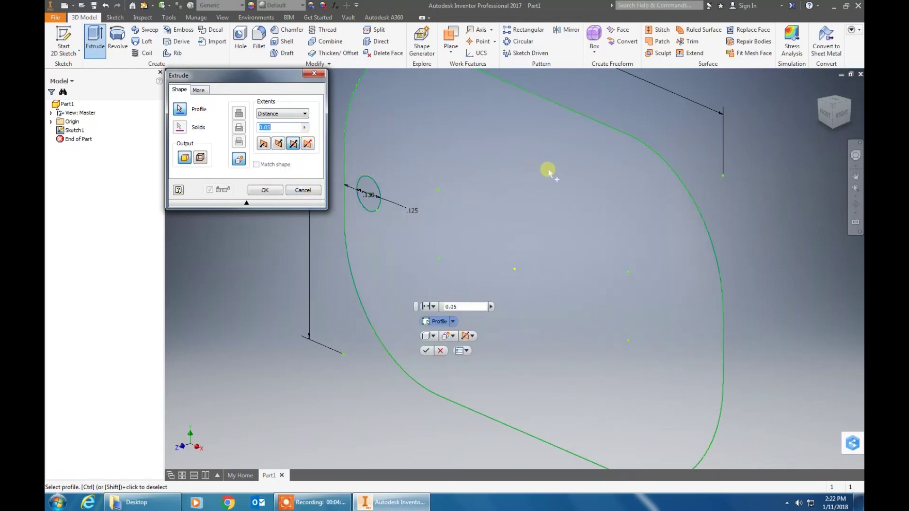
click(509, 246)
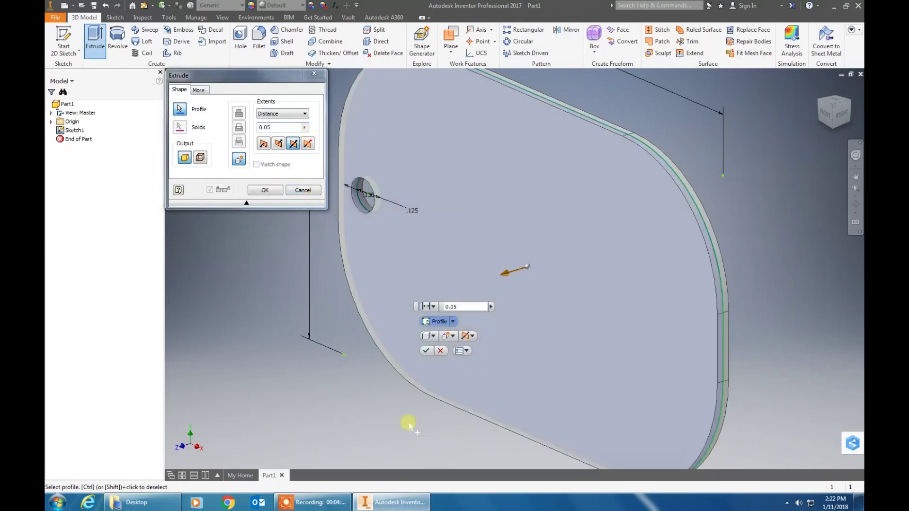
click(426, 351)
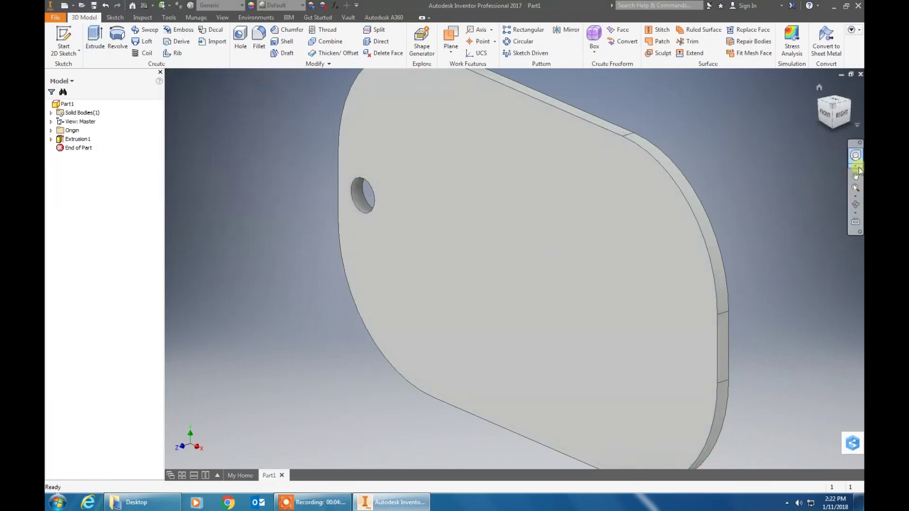
click(855, 196)
click(781, 147)
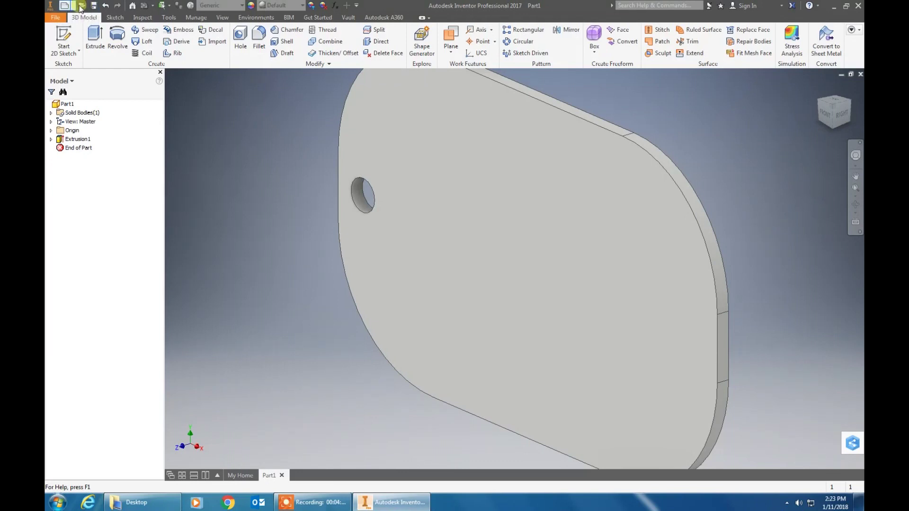
click(95, 6)
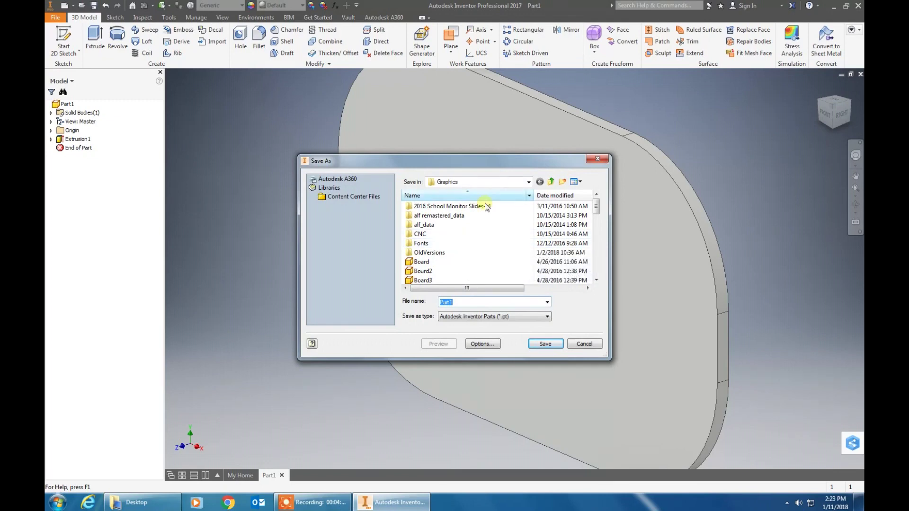
click(597, 160)
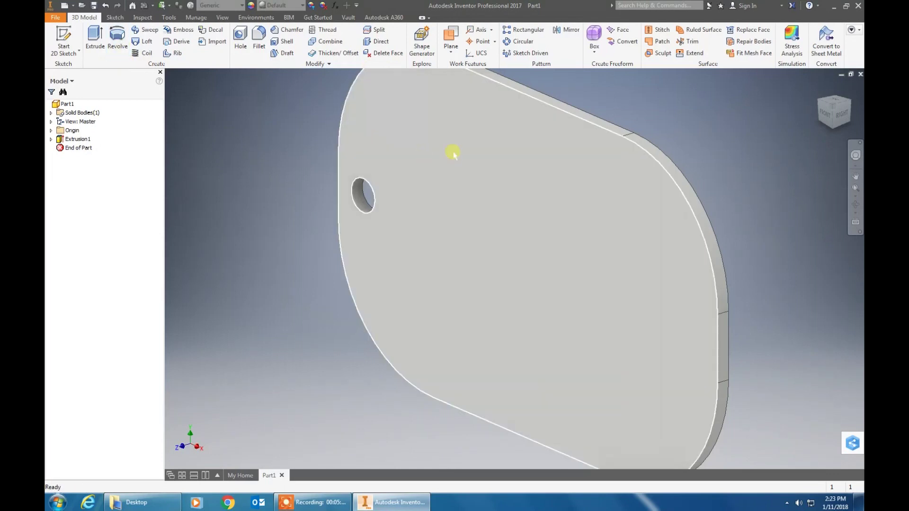
Start a new 2D sketch on the plate's large front face.
click(113, 17)
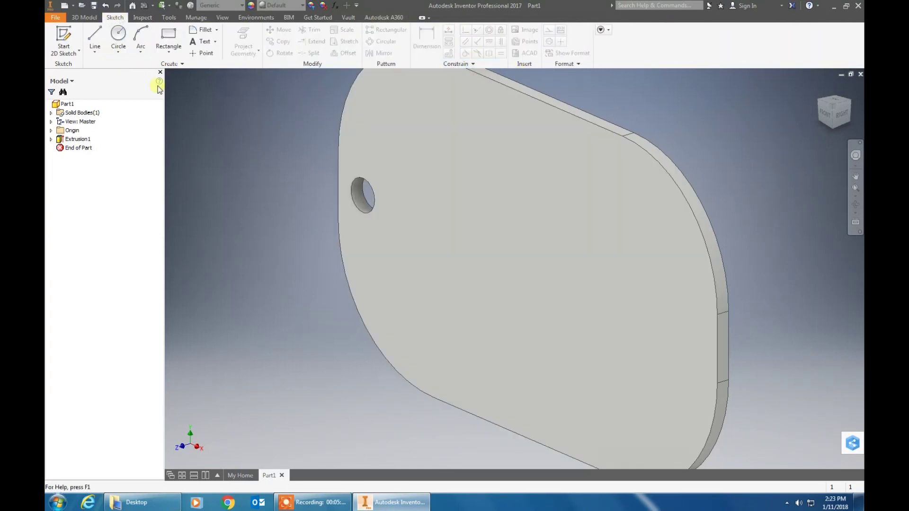
click(60, 42)
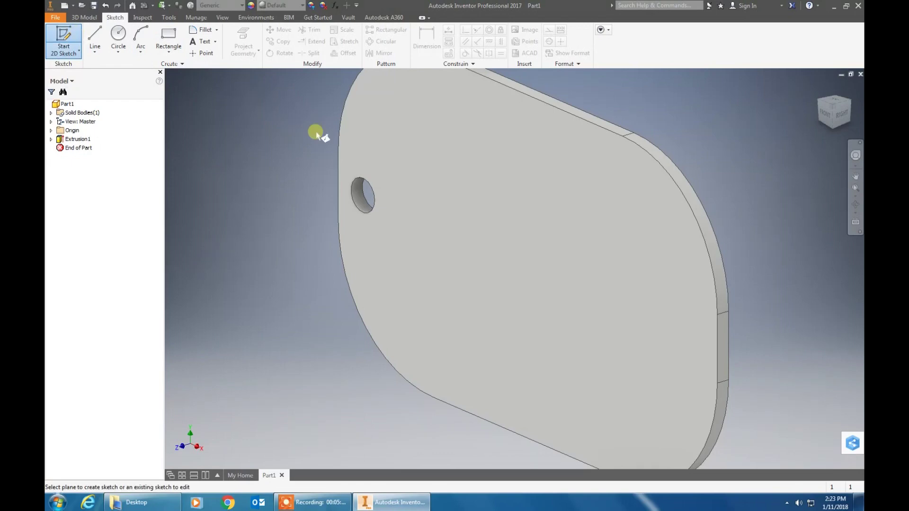
click(527, 213)
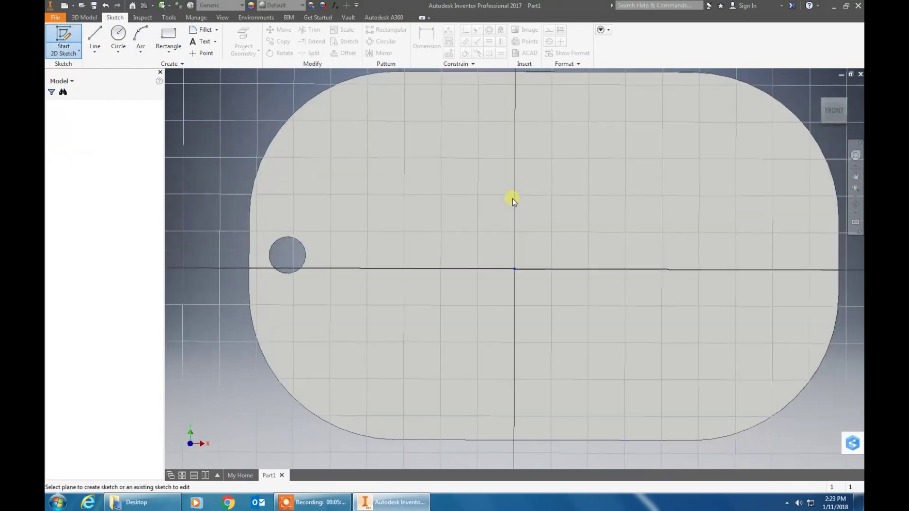
scroll(535, 214, down, 3)
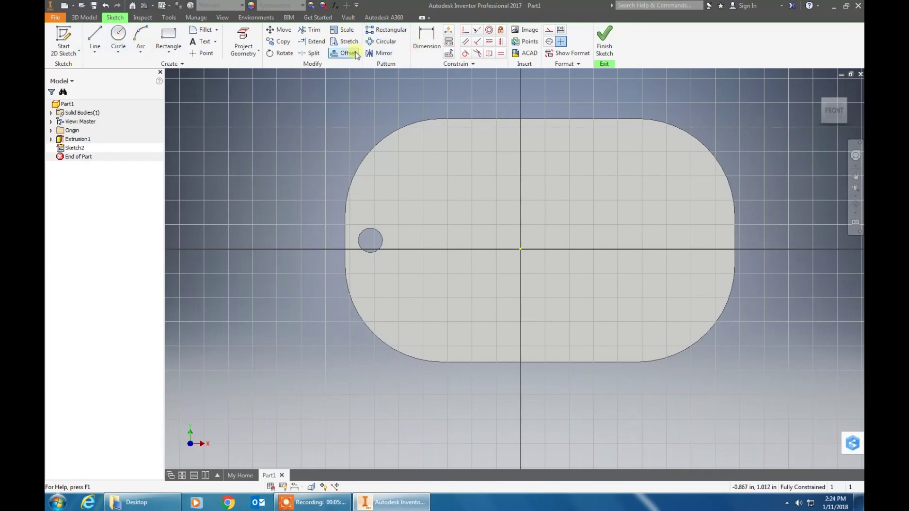
Project all straight edges and corner arcs of the plate's outer outline into the sketch, leaving out the hole.
click(258, 53)
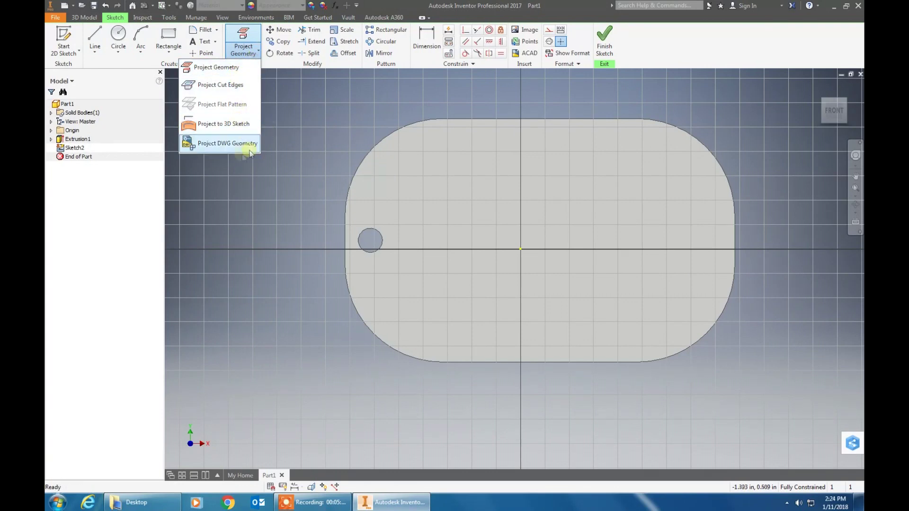
click(234, 67)
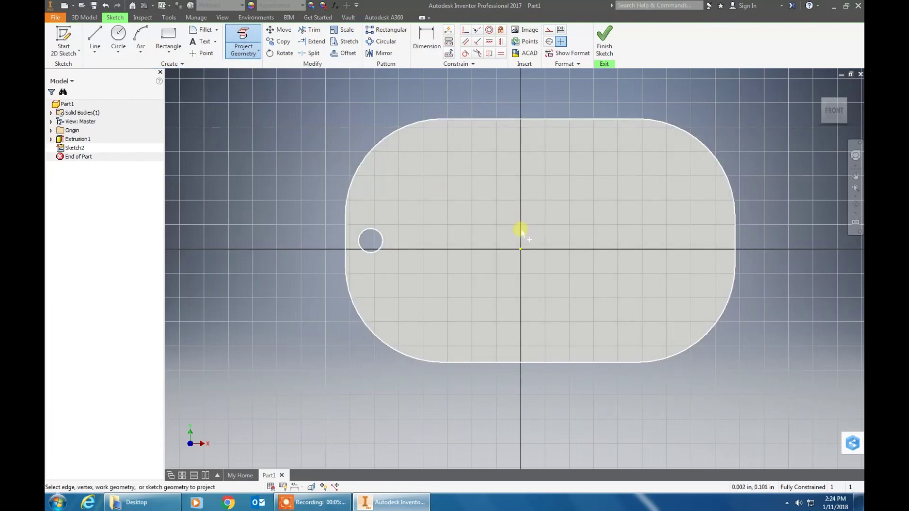
click(515, 121)
click(390, 136)
click(349, 240)
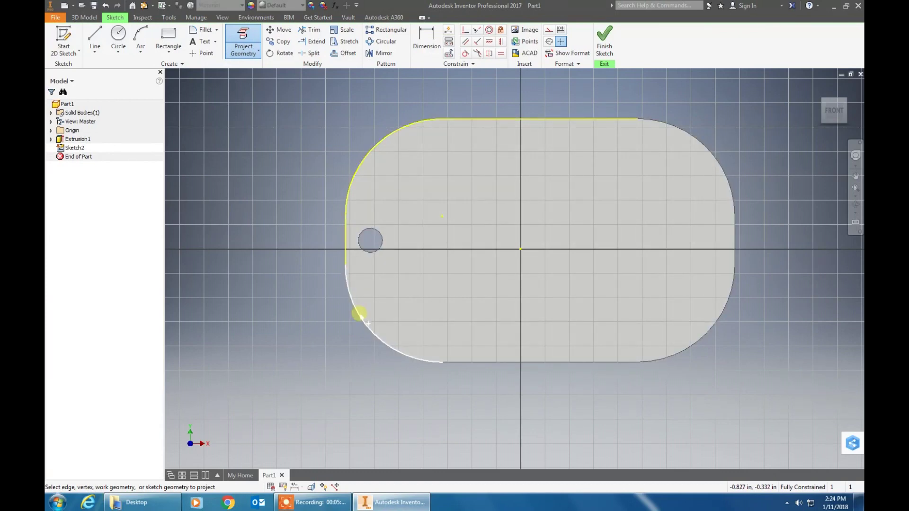
click(361, 316)
click(616, 364)
click(698, 346)
click(737, 221)
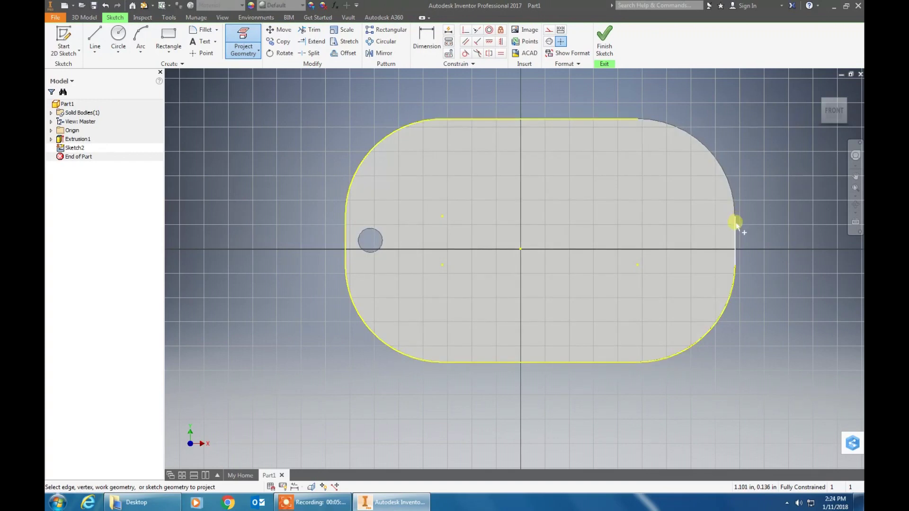
click(732, 195)
click(393, 140)
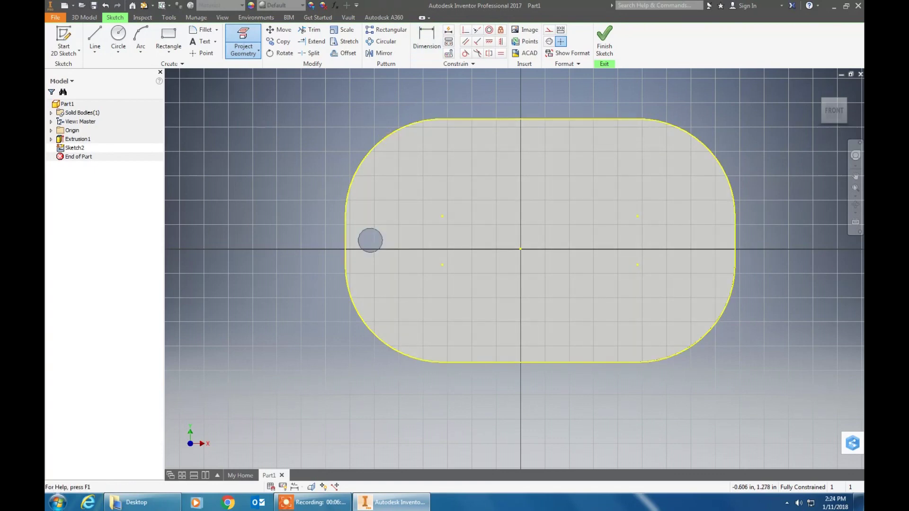